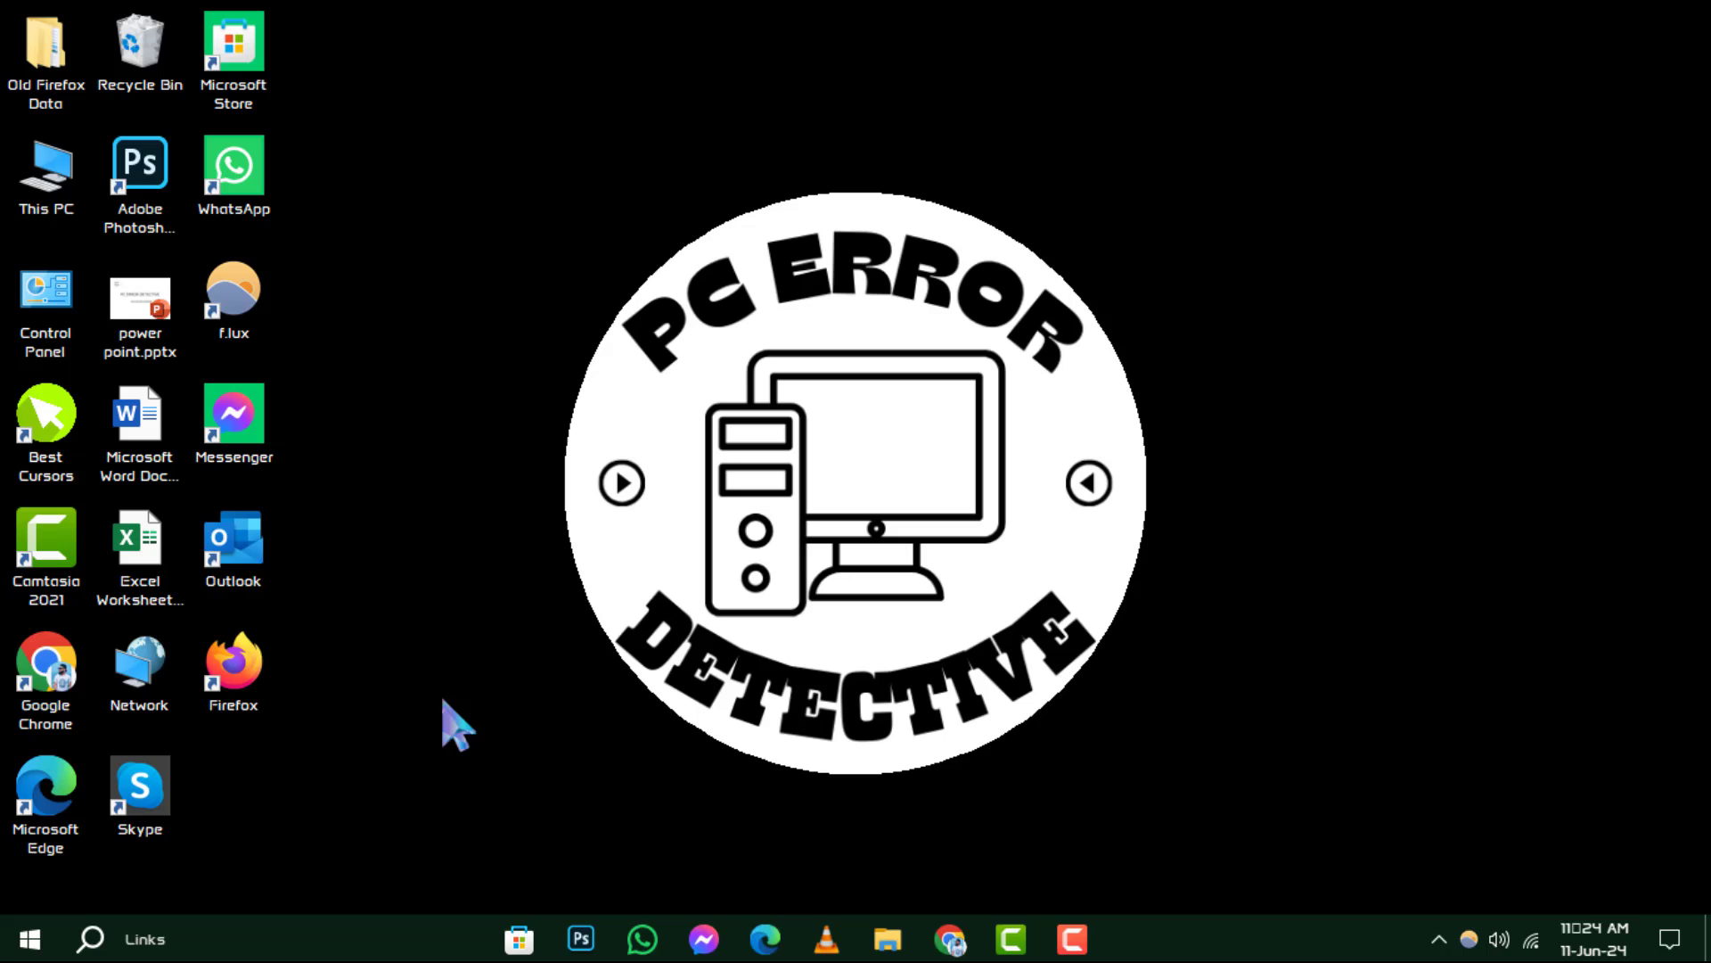
- Launch Windows PowerShell (Admin) from the Win+X menu and maximize its window
key(super+x)
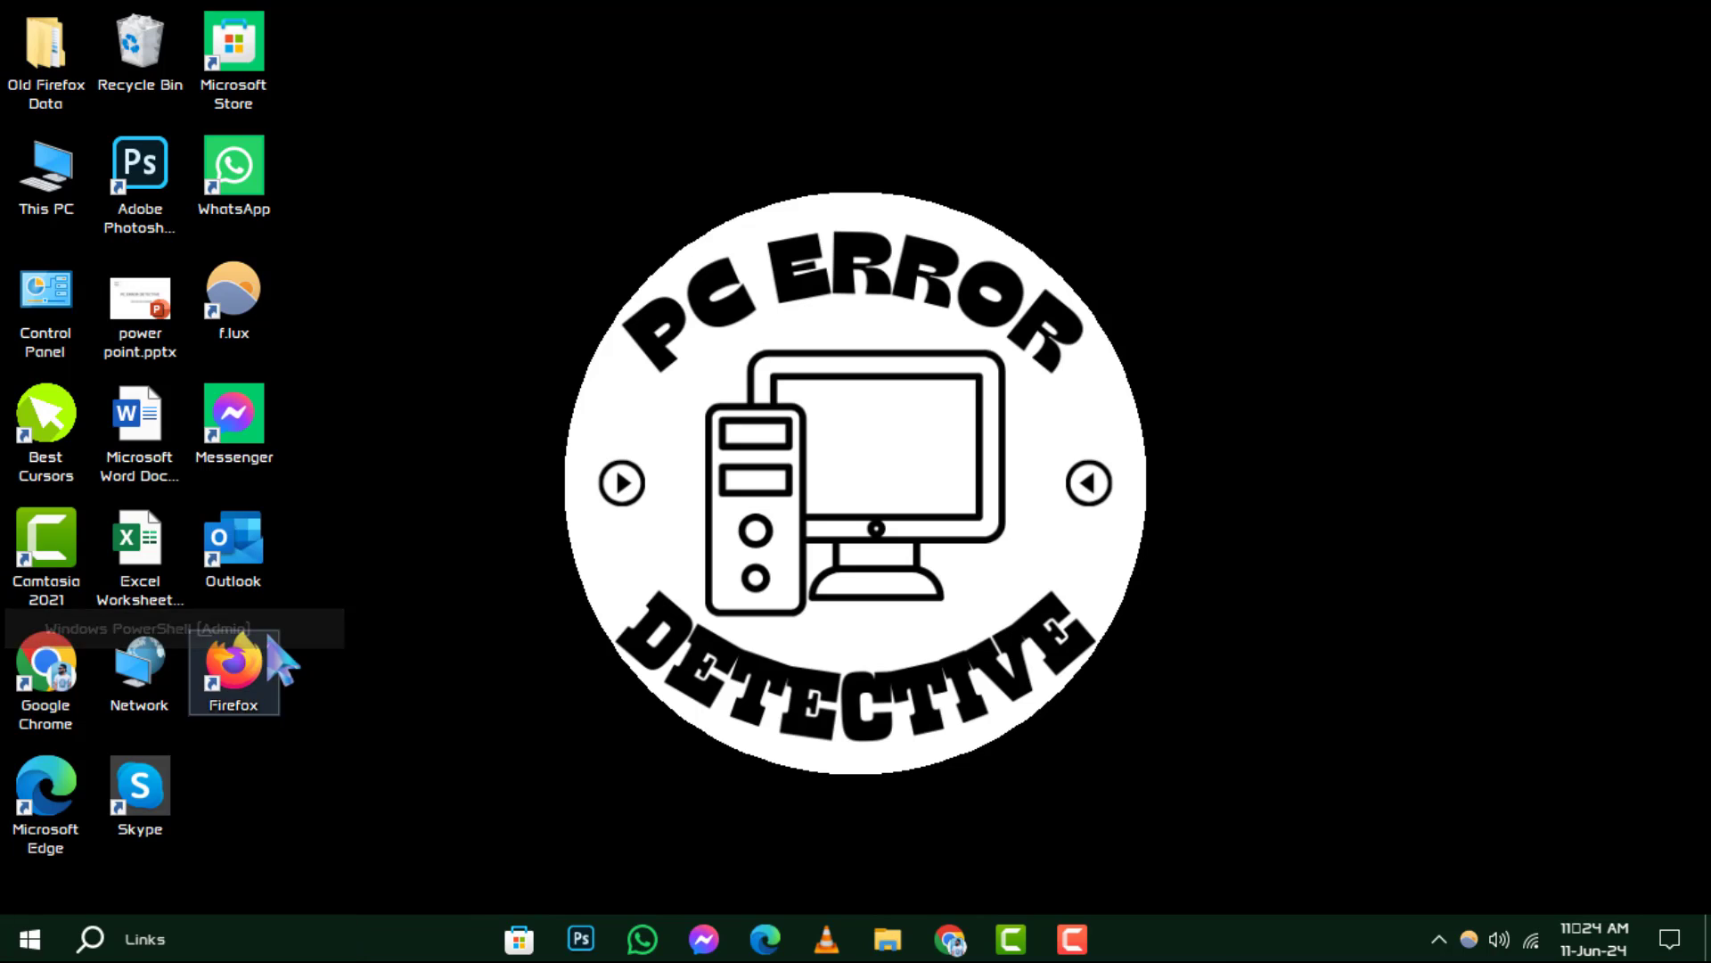
click(267, 638)
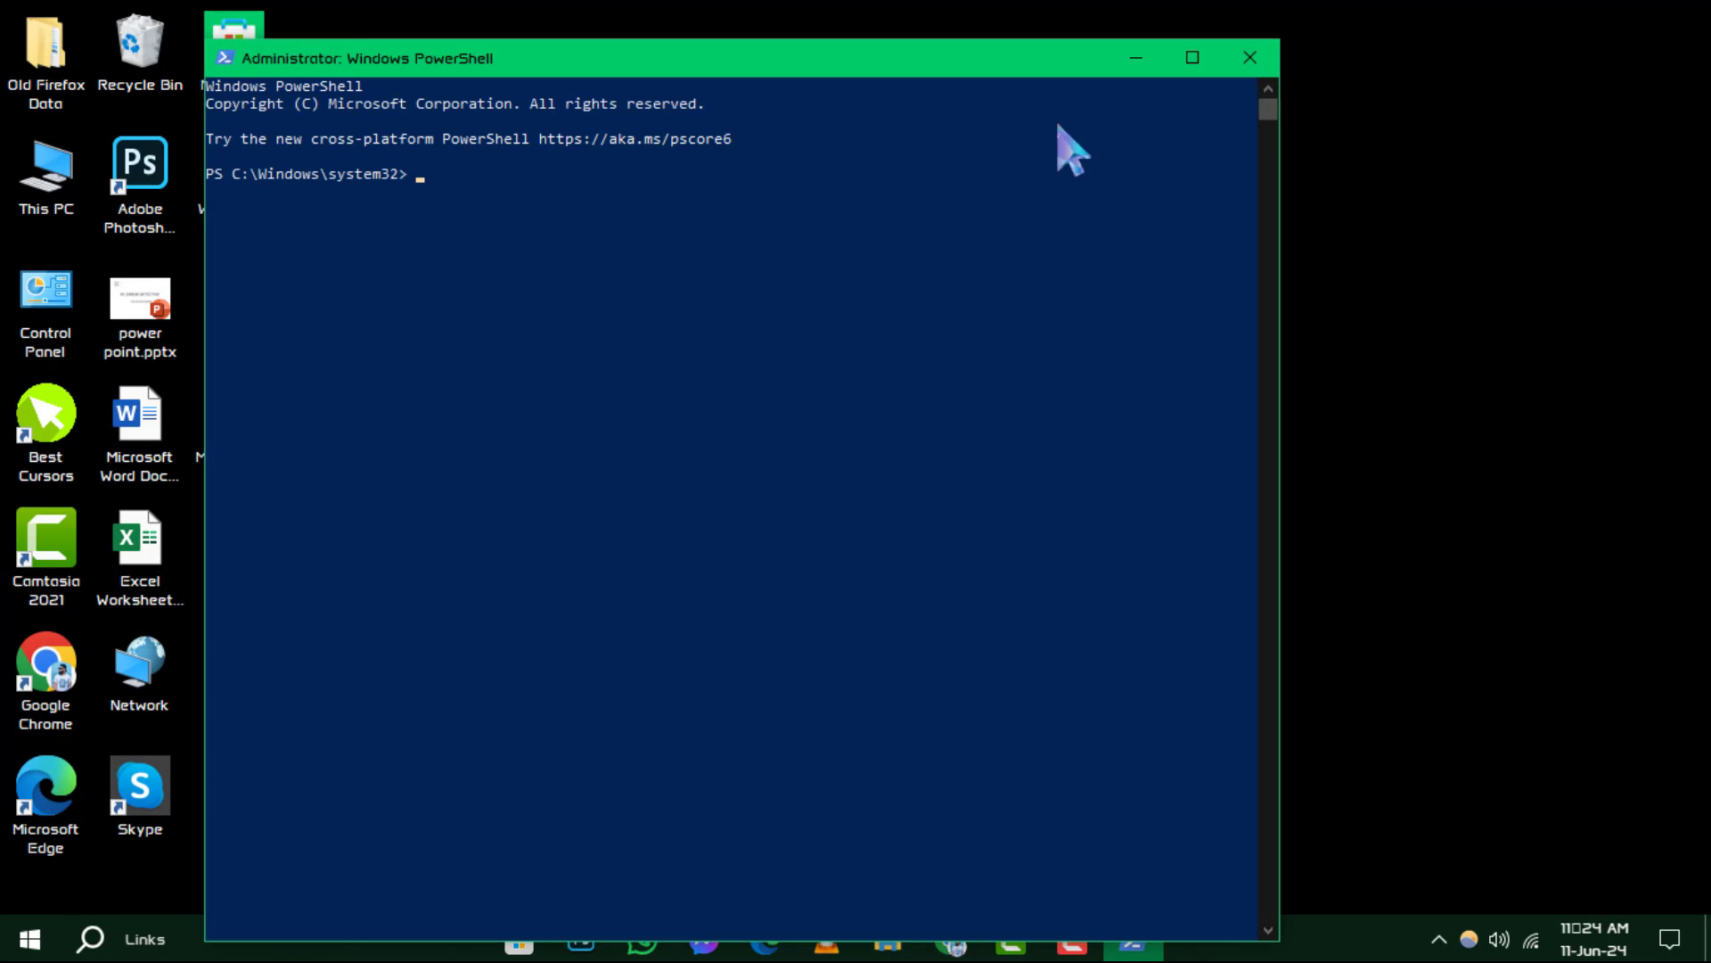
click(1195, 58)
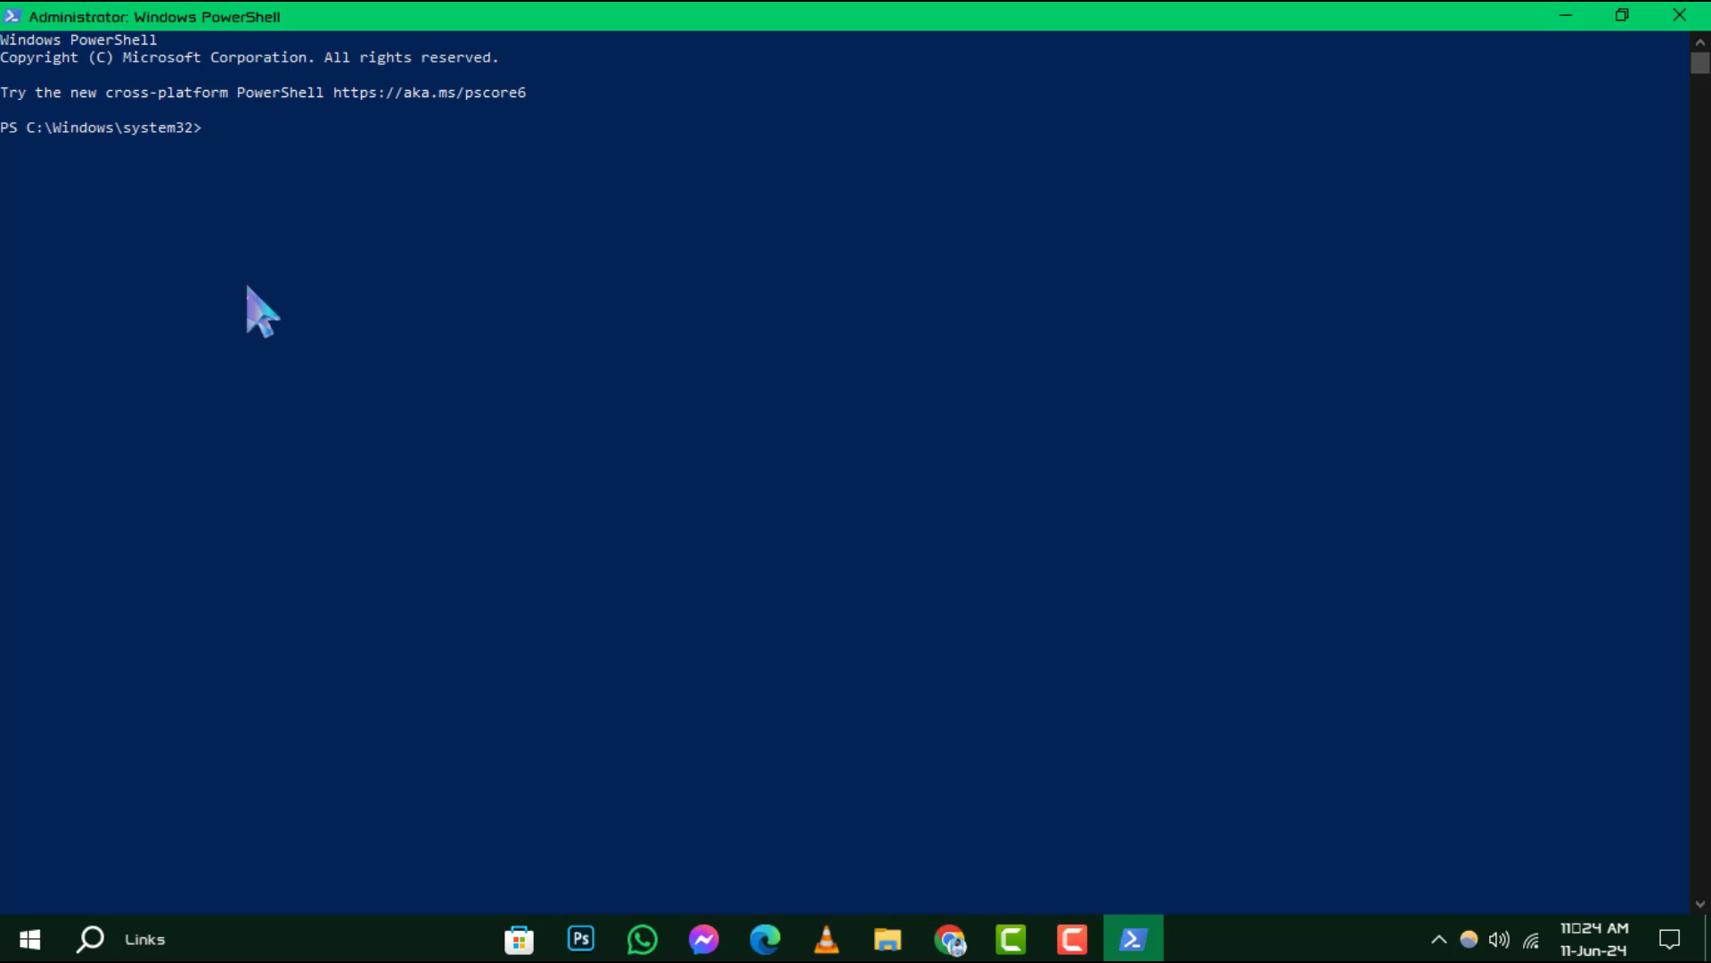
text(c)
text(d )
text(g)
- Run cd e:, which fails because drive 'e' does not exist
key(BackSpace)
text(e:)
key(Return)
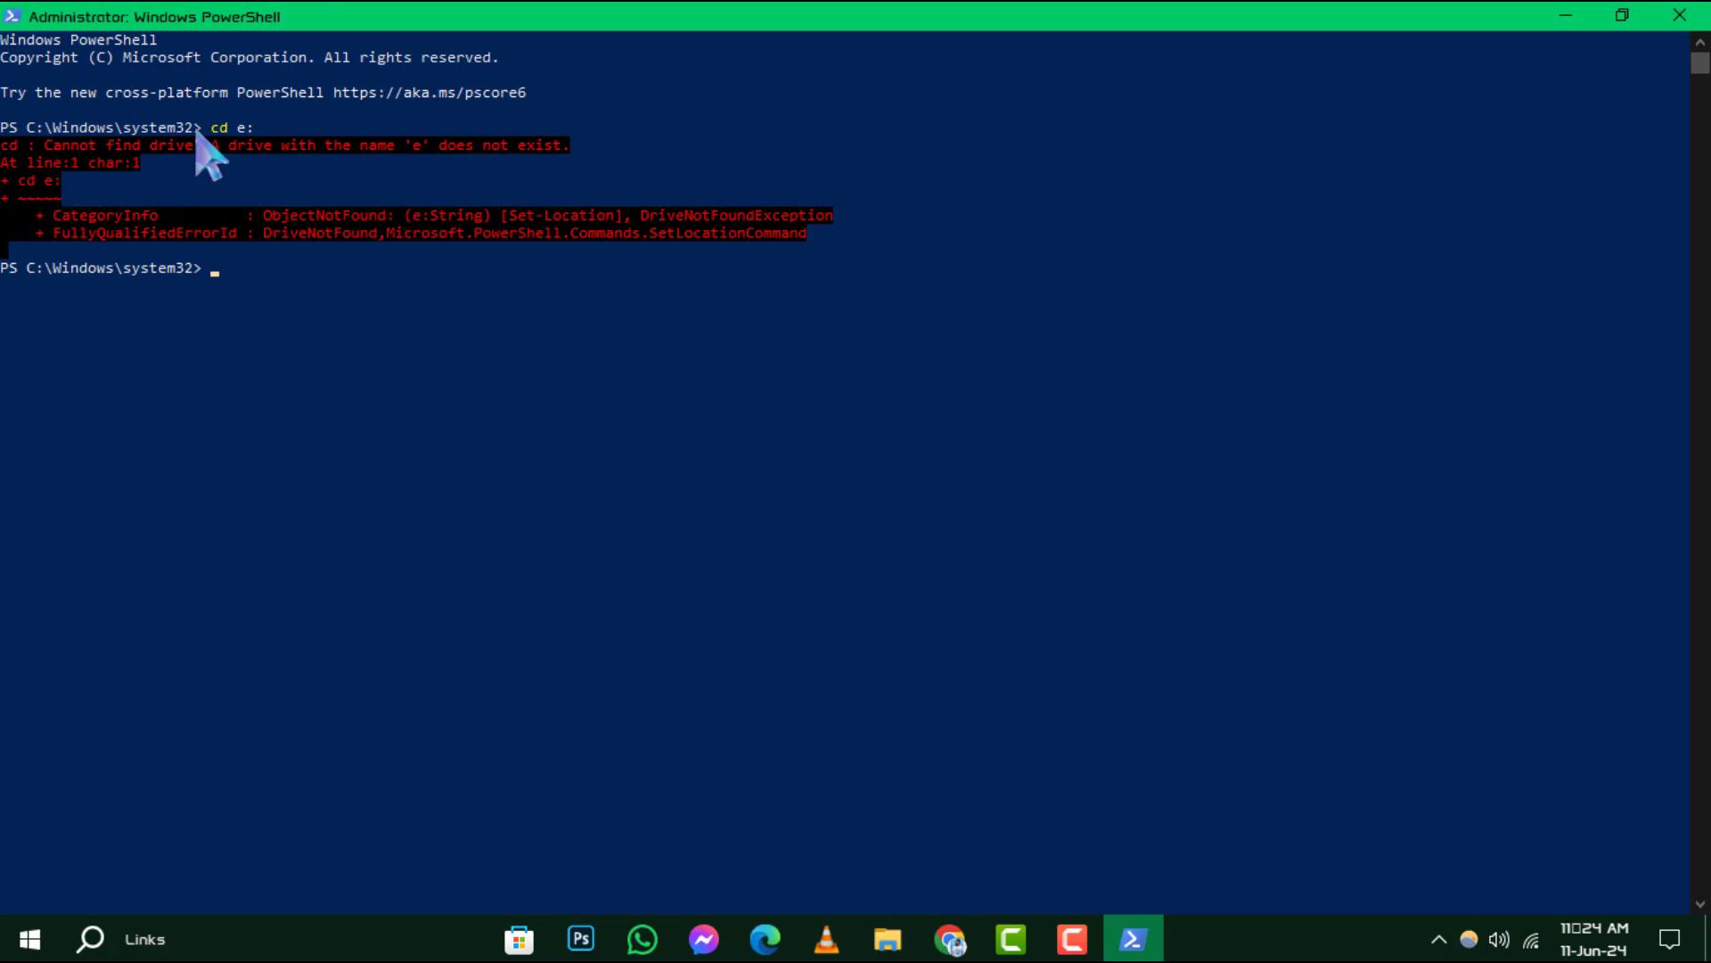
- Paste attrib -h -r -s /s /d X:\*.* at the prompt without running it
drag(210, 129, 262, 130)
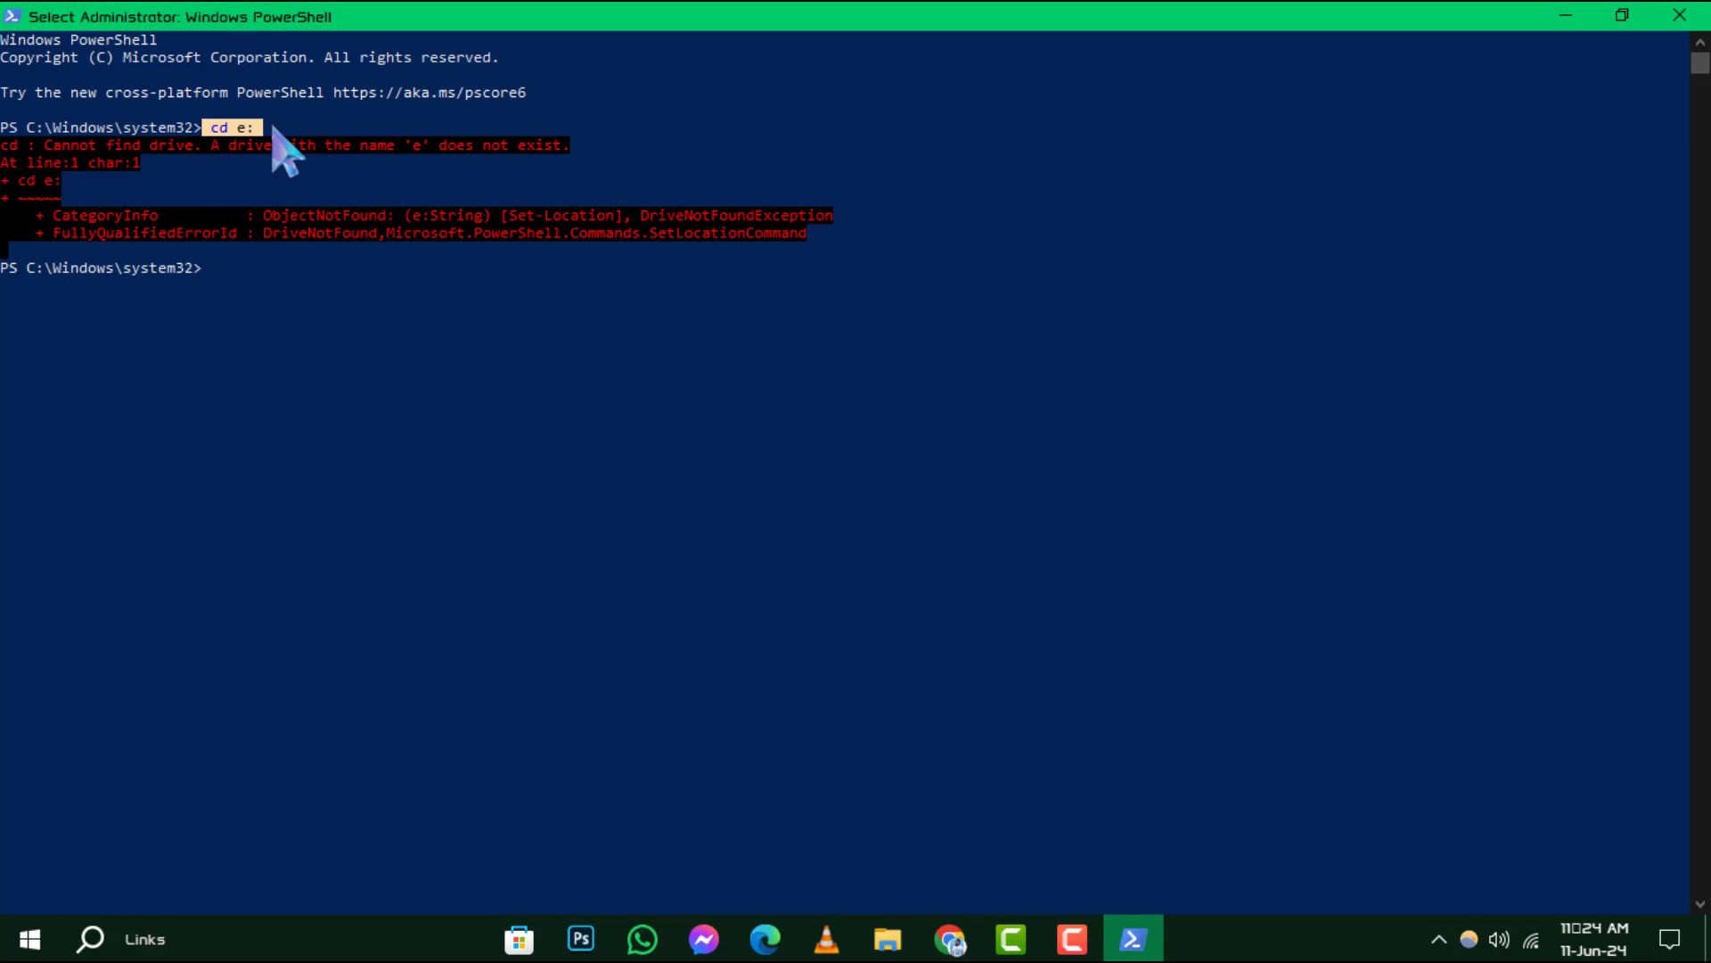
click(209, 272)
right_click(221, 286)
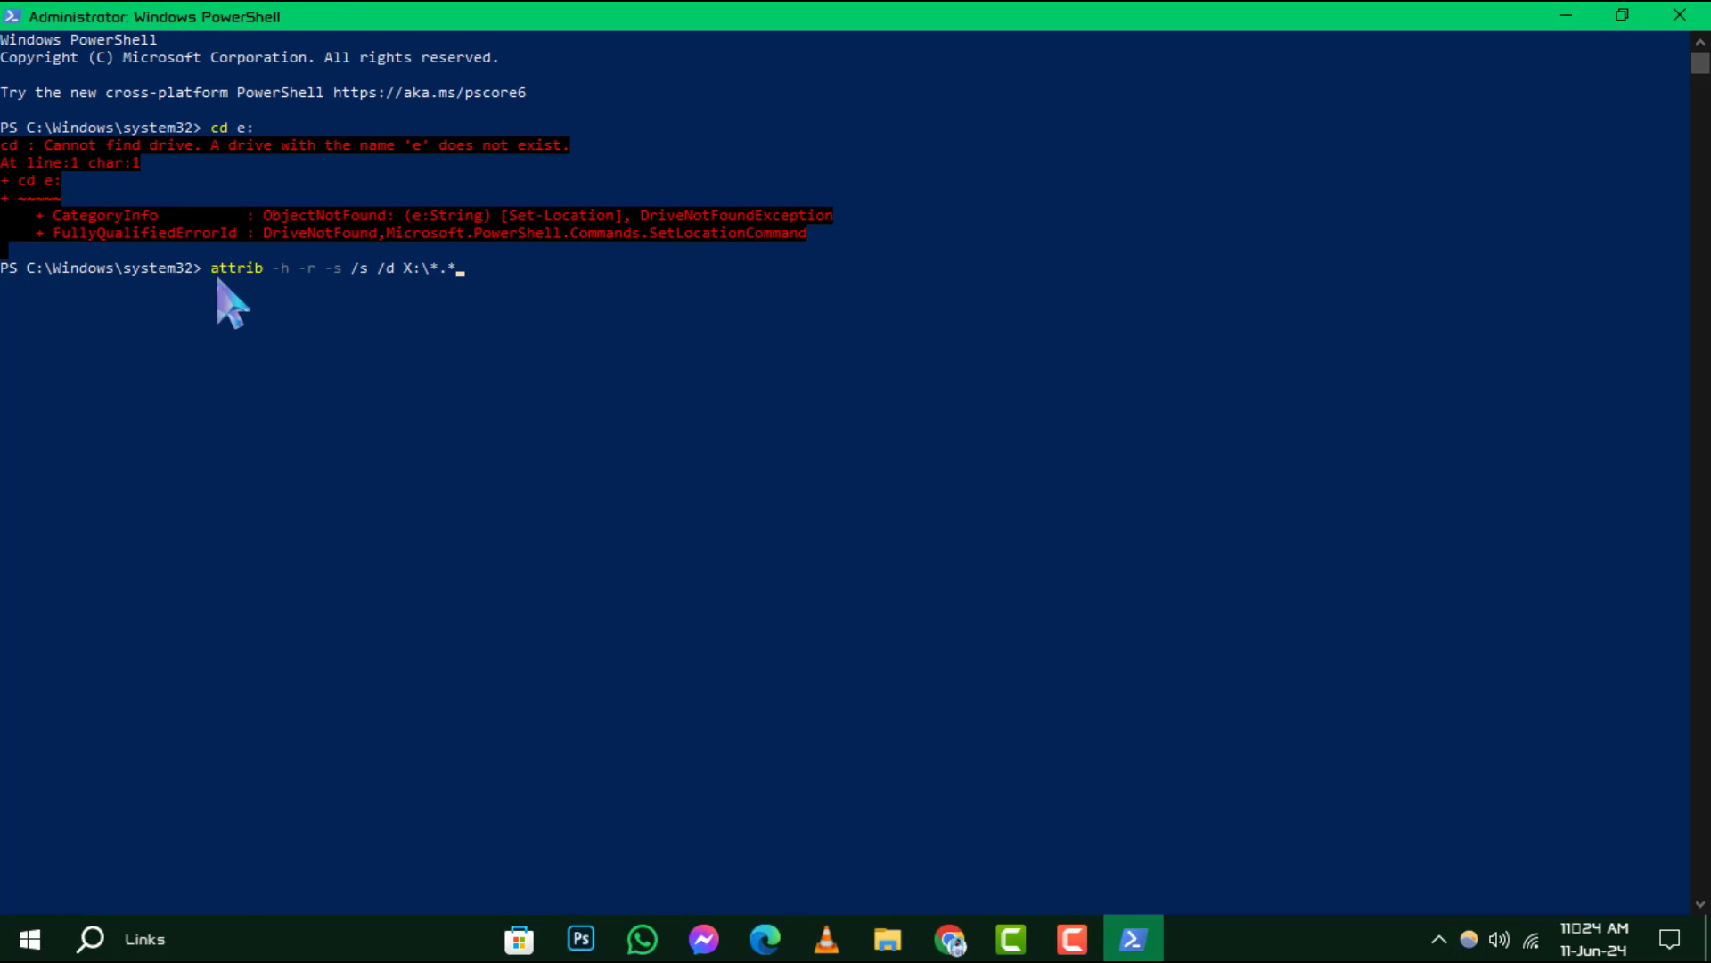
- Inspect the drive letter X and switches in the command, then clear the selection
click(412, 269)
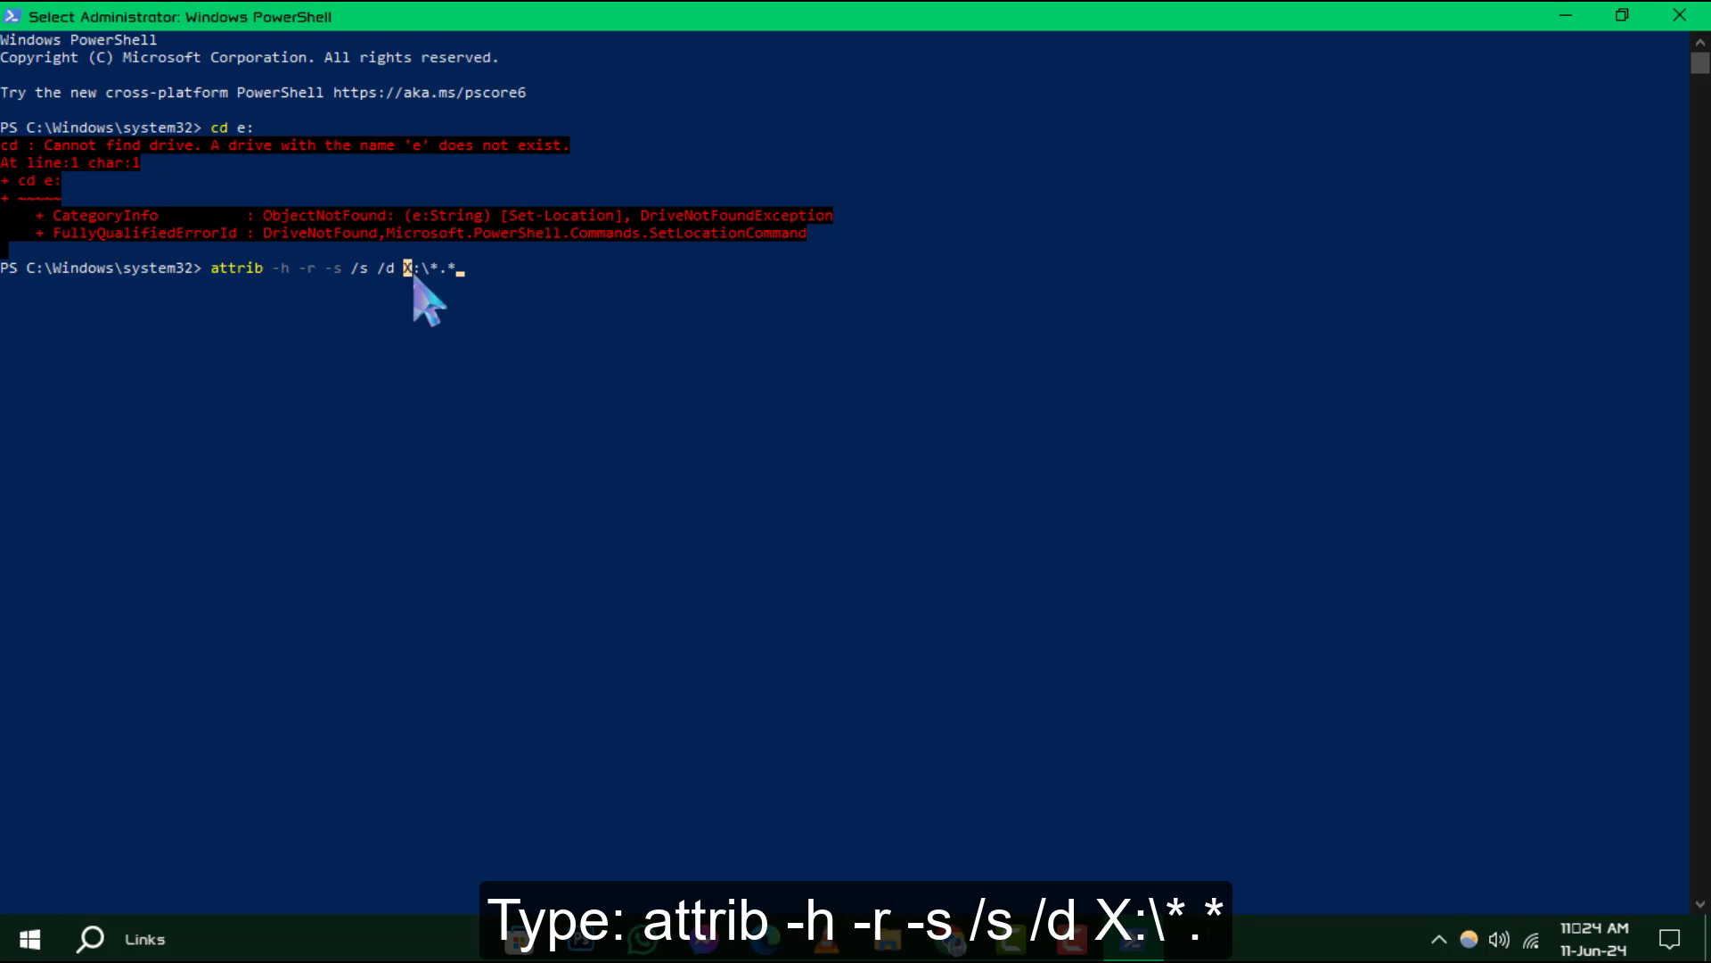
drag(414, 277, 411, 264)
click(411, 269)
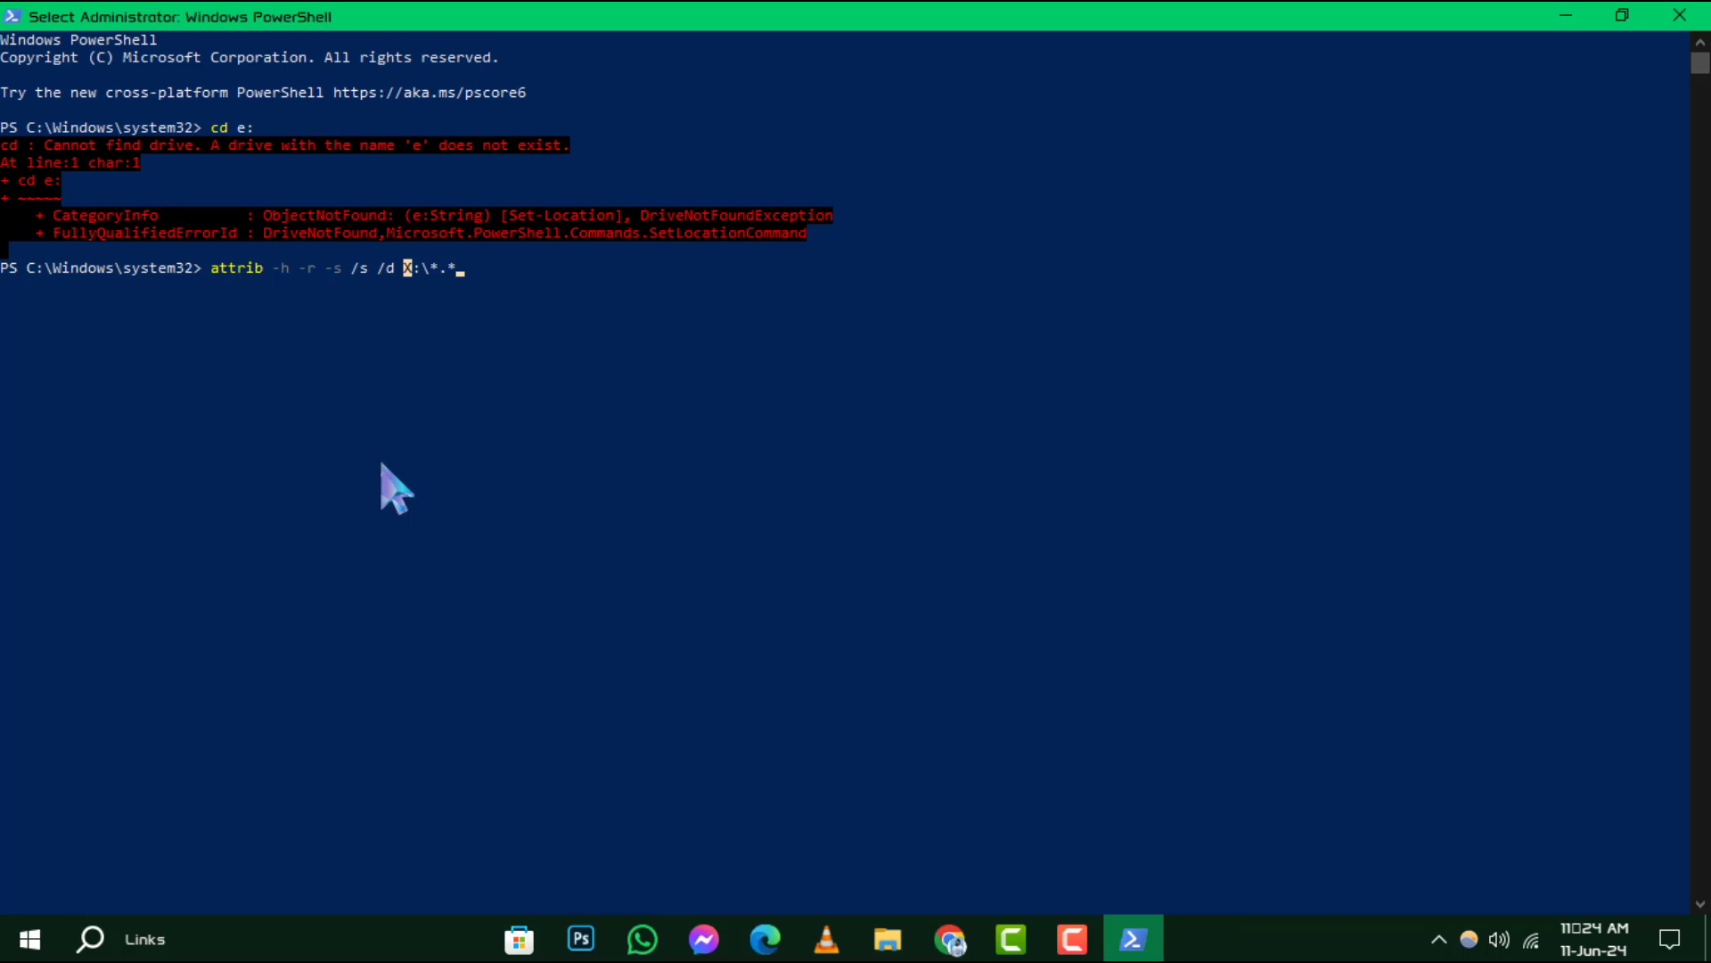
click(452, 272)
click(408, 269)
key(Escape)
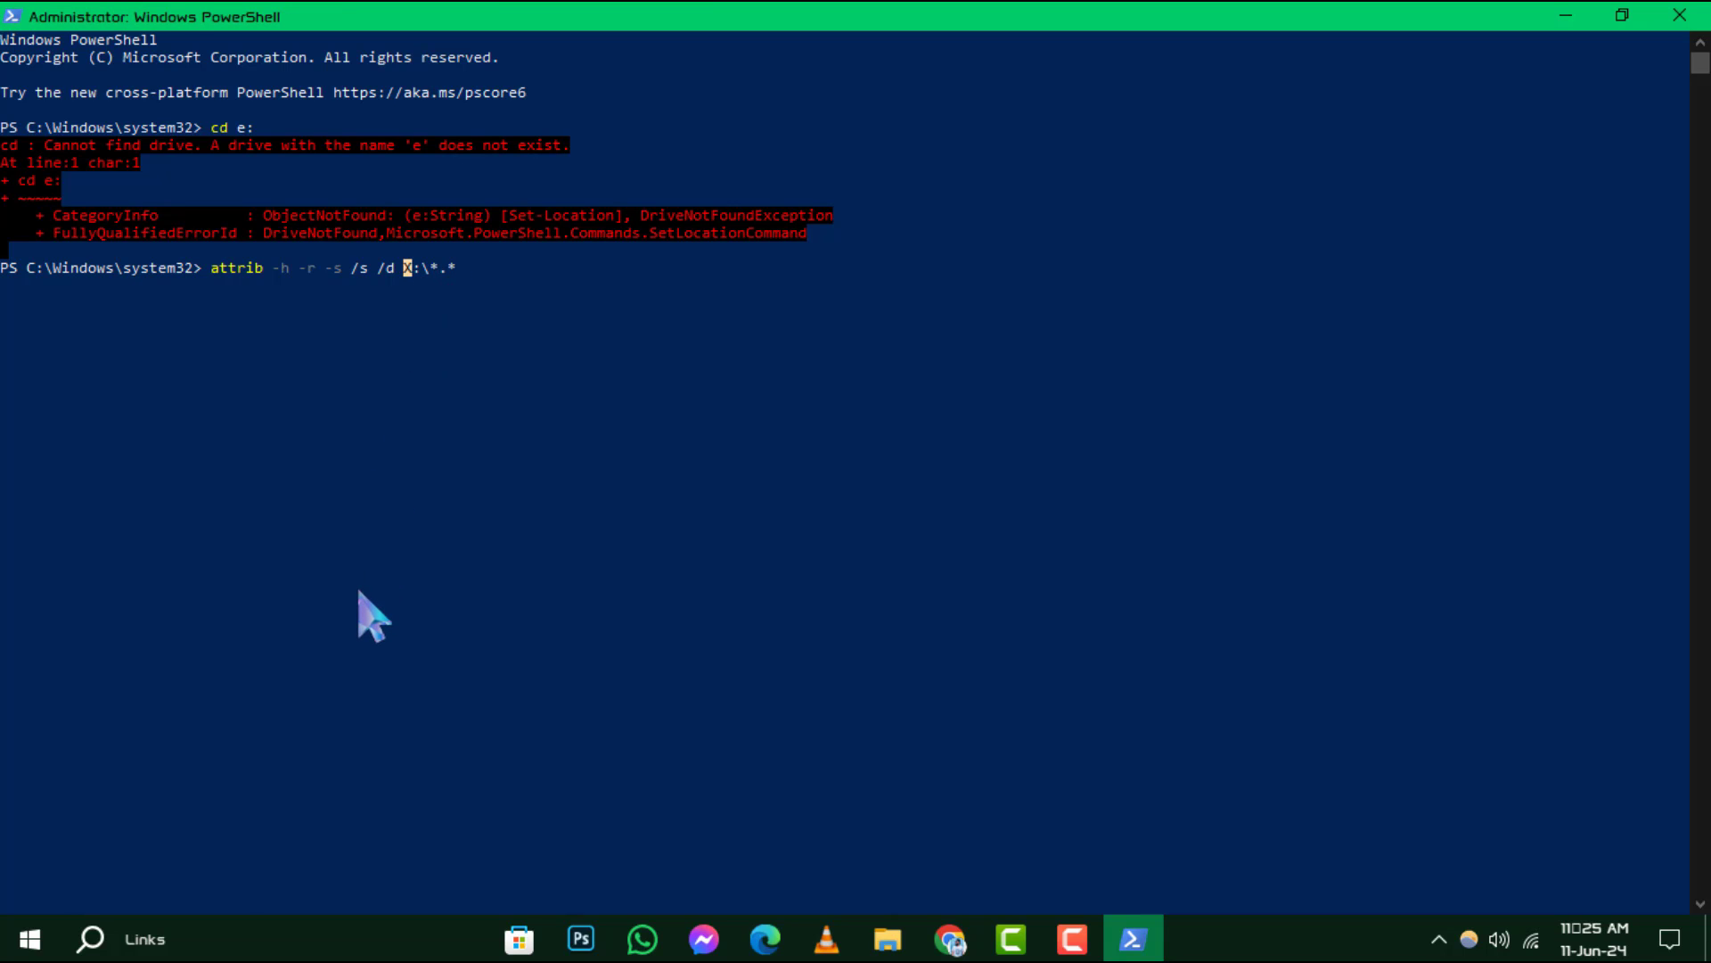